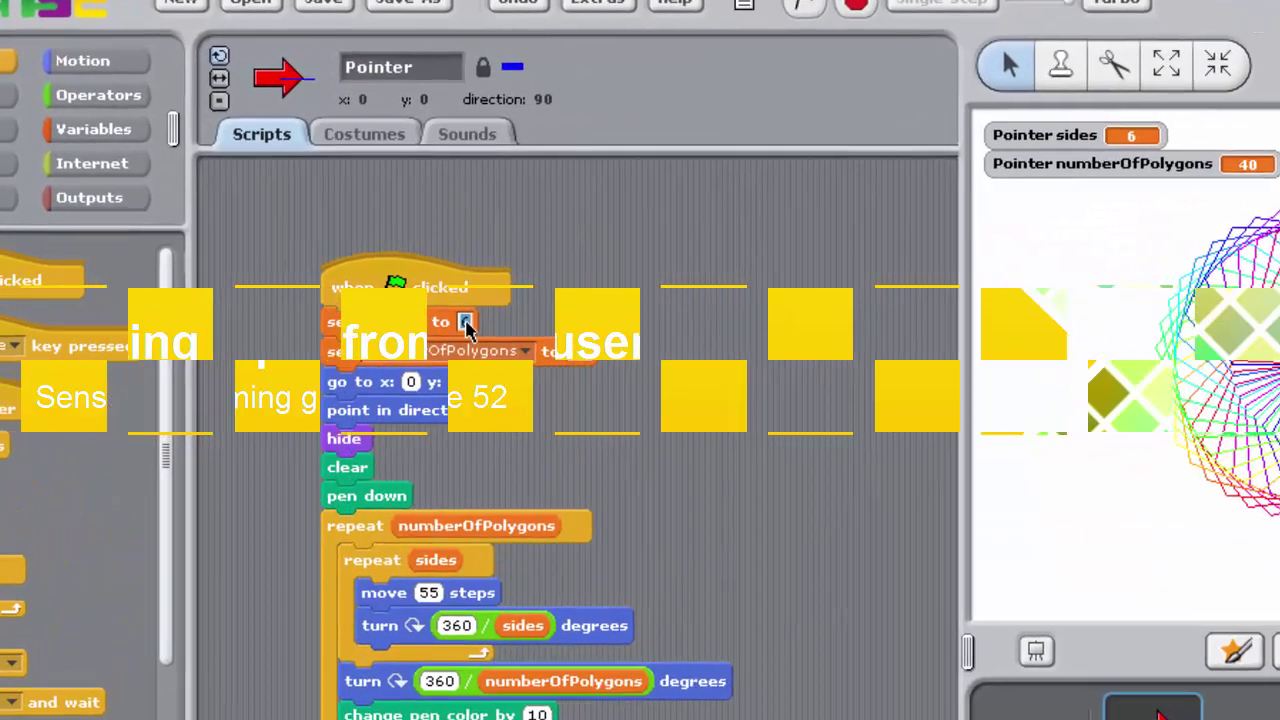
- Change the script to 7 sides and 20 polygons and run it to draw heptagons
type("7")
left_click(620, 375)
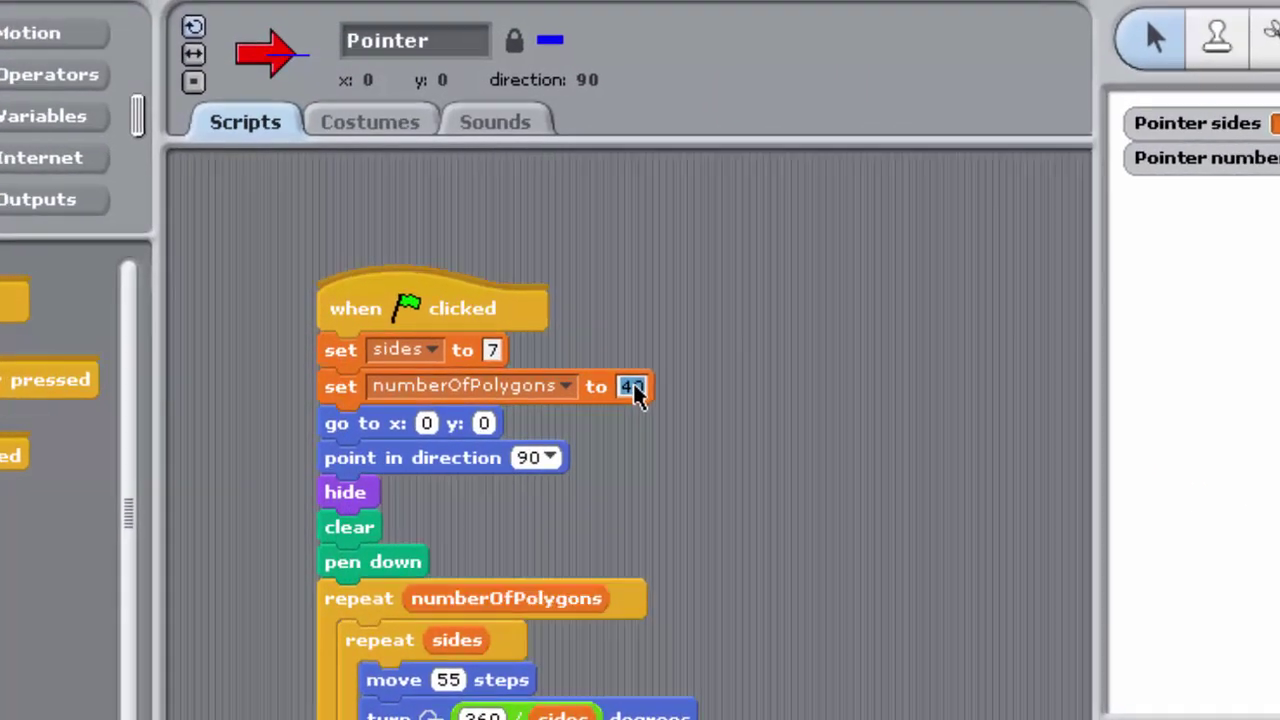
type("20")
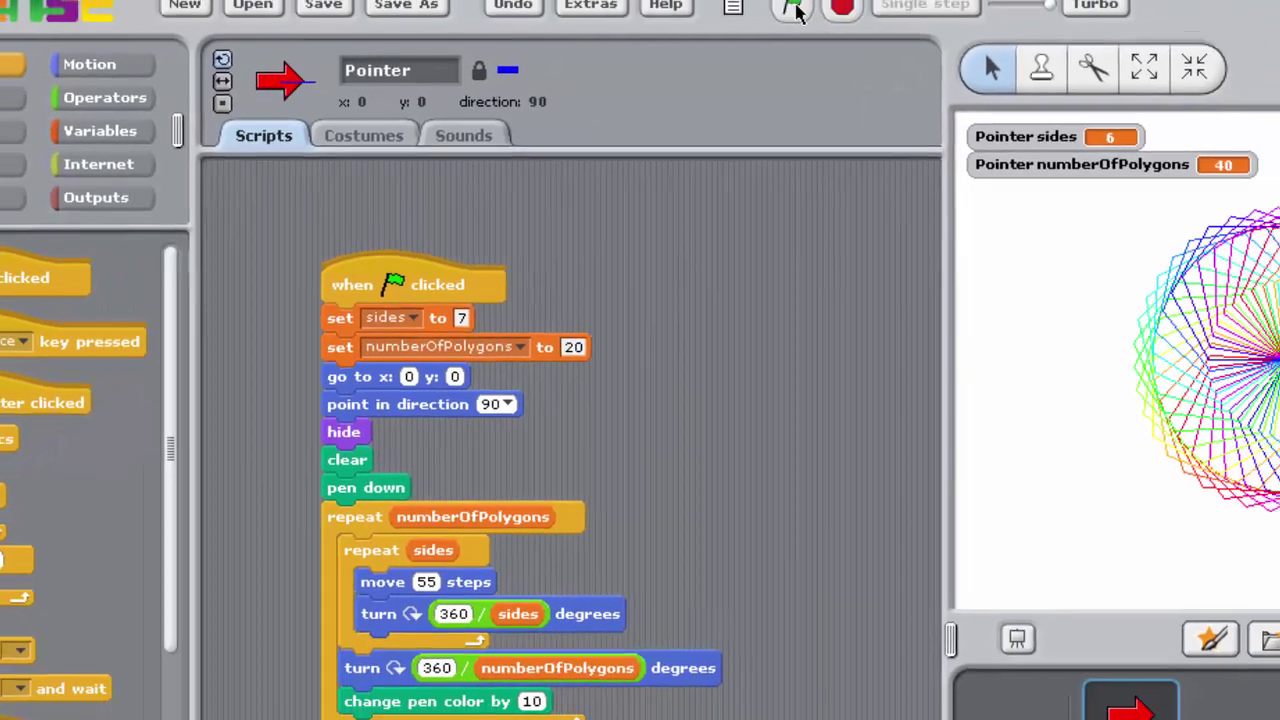
left_click(714, 38)
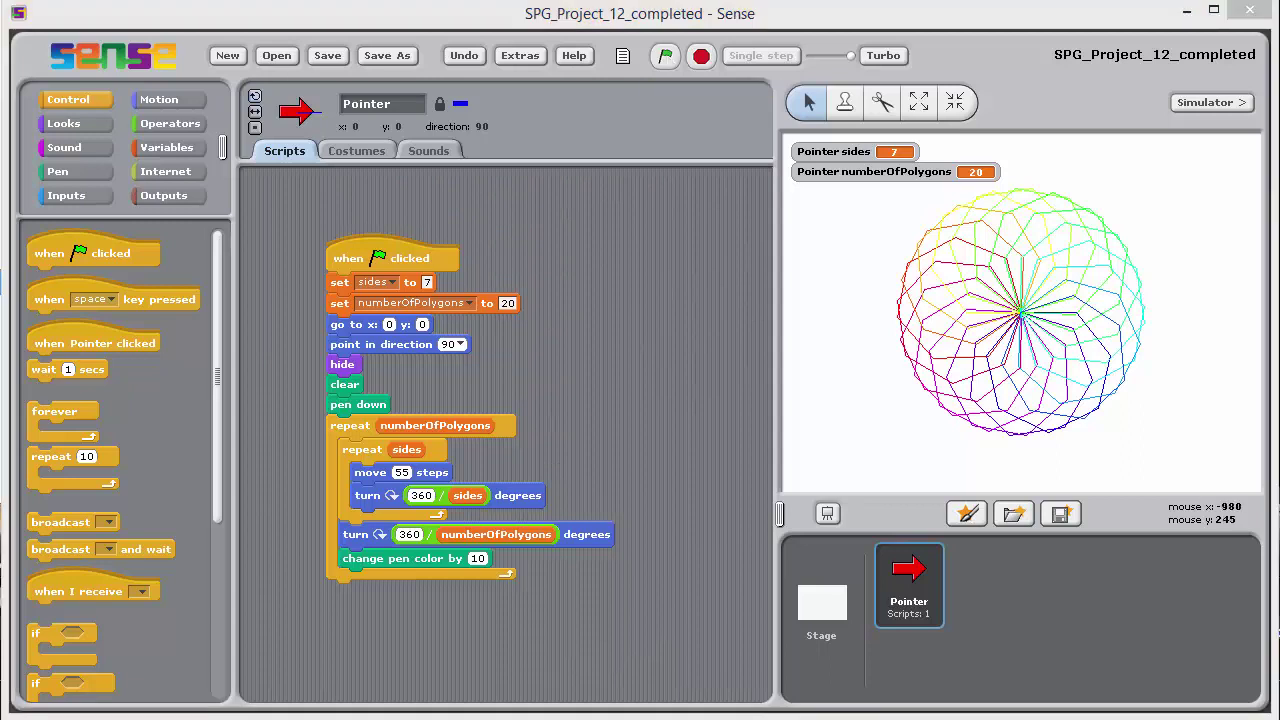
- Run the script with 9 sides and 16 polygons
left_click(429, 283)
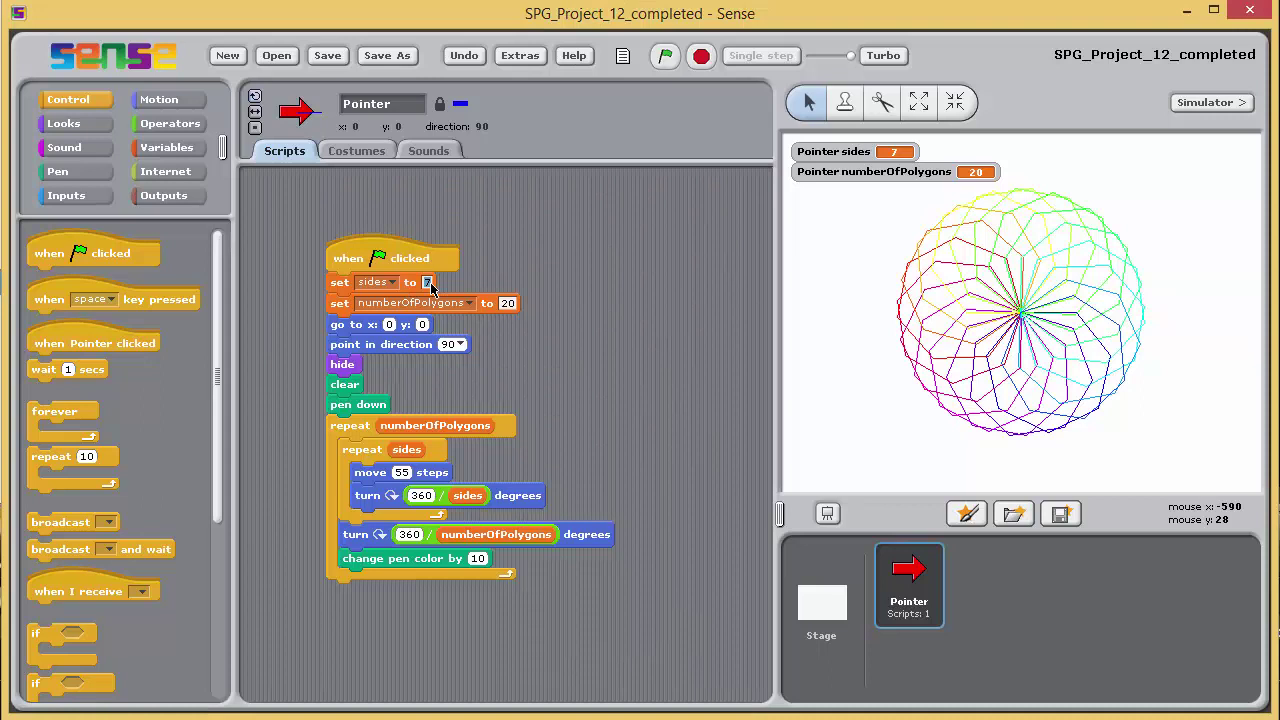
type("9")
left_click(510, 304)
type("16")
left_click(667, 57)
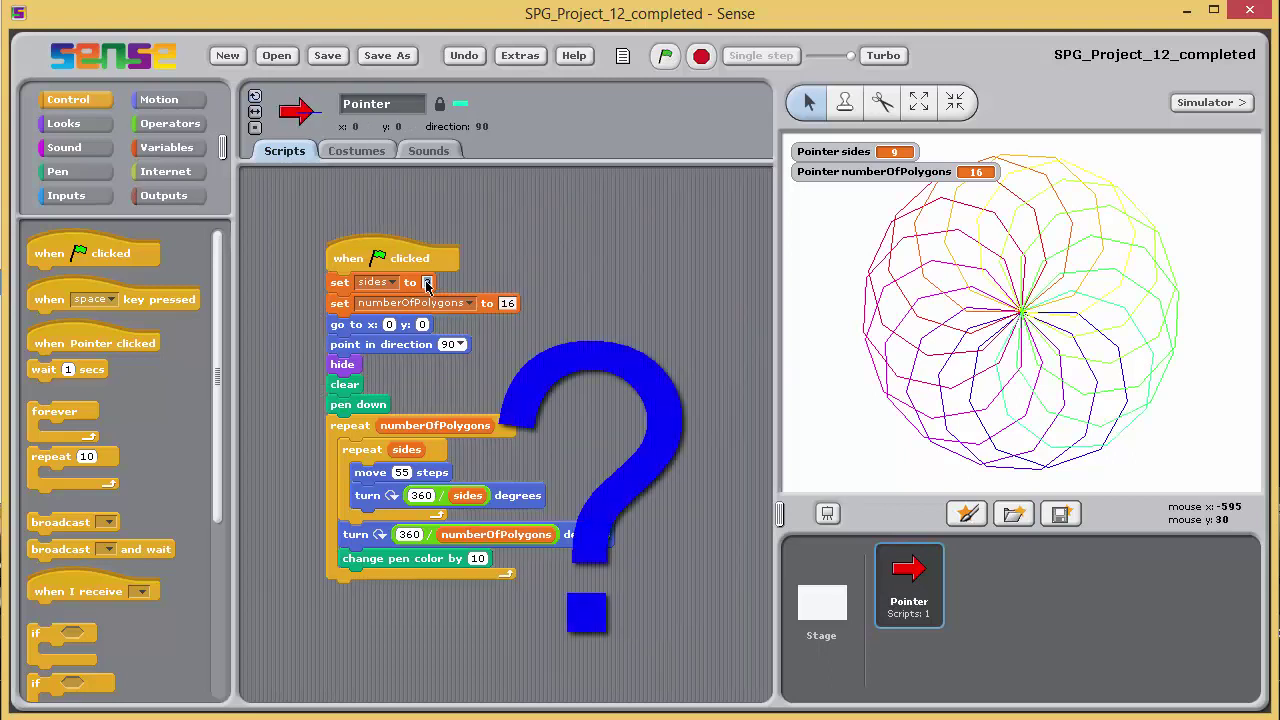
- Rerun with 4 sides, then with 3 sides and 60 polygons for a triangle disc
type("4")
left_click(665, 56)
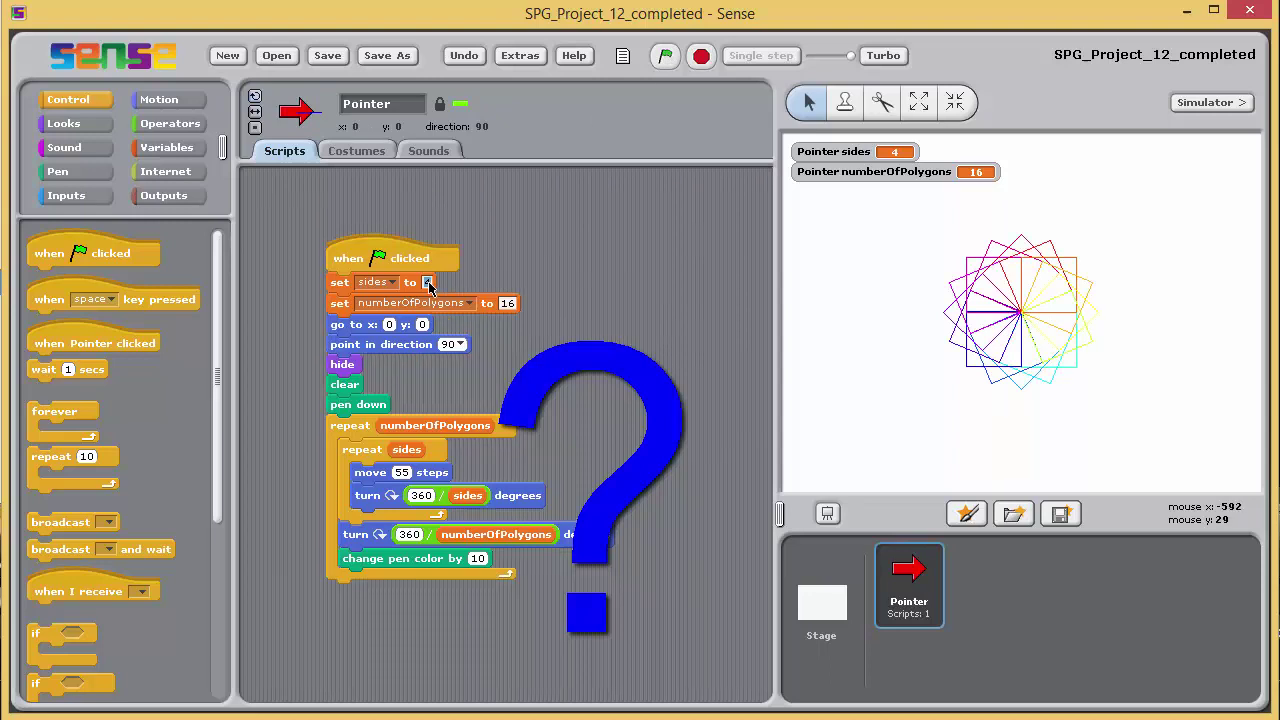
type("3")
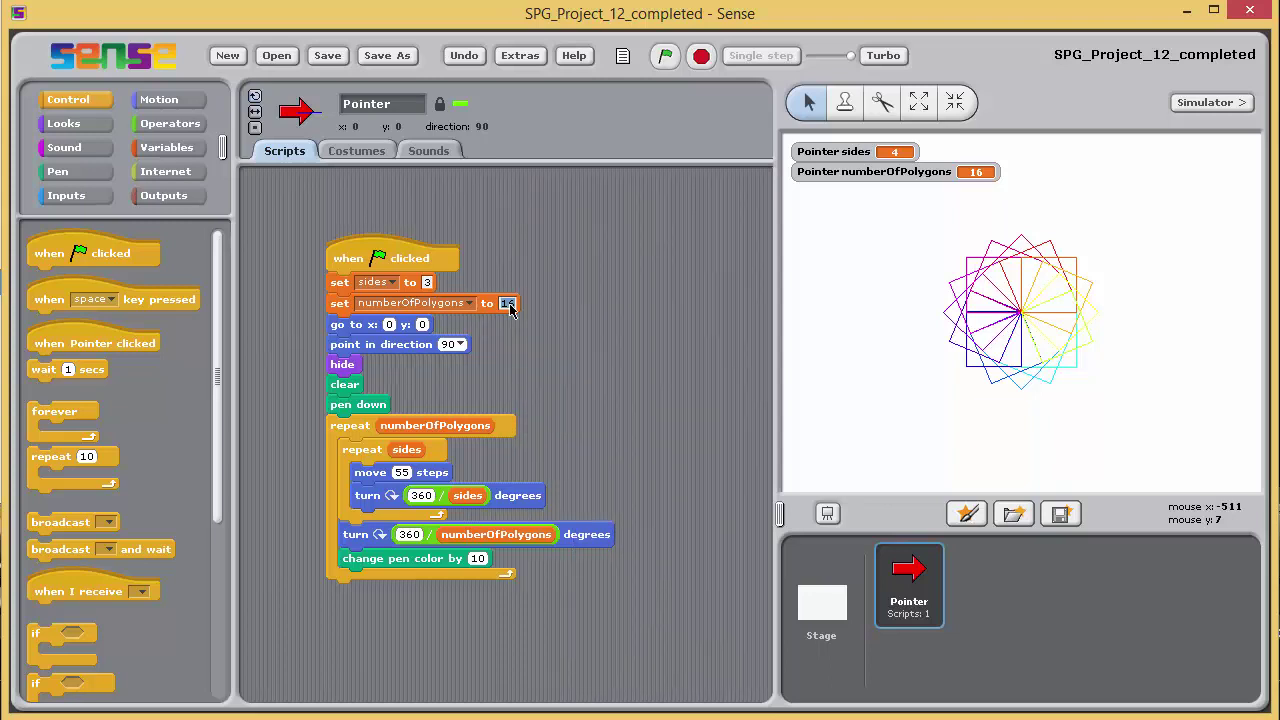
type("6")
left_click(667, 57)
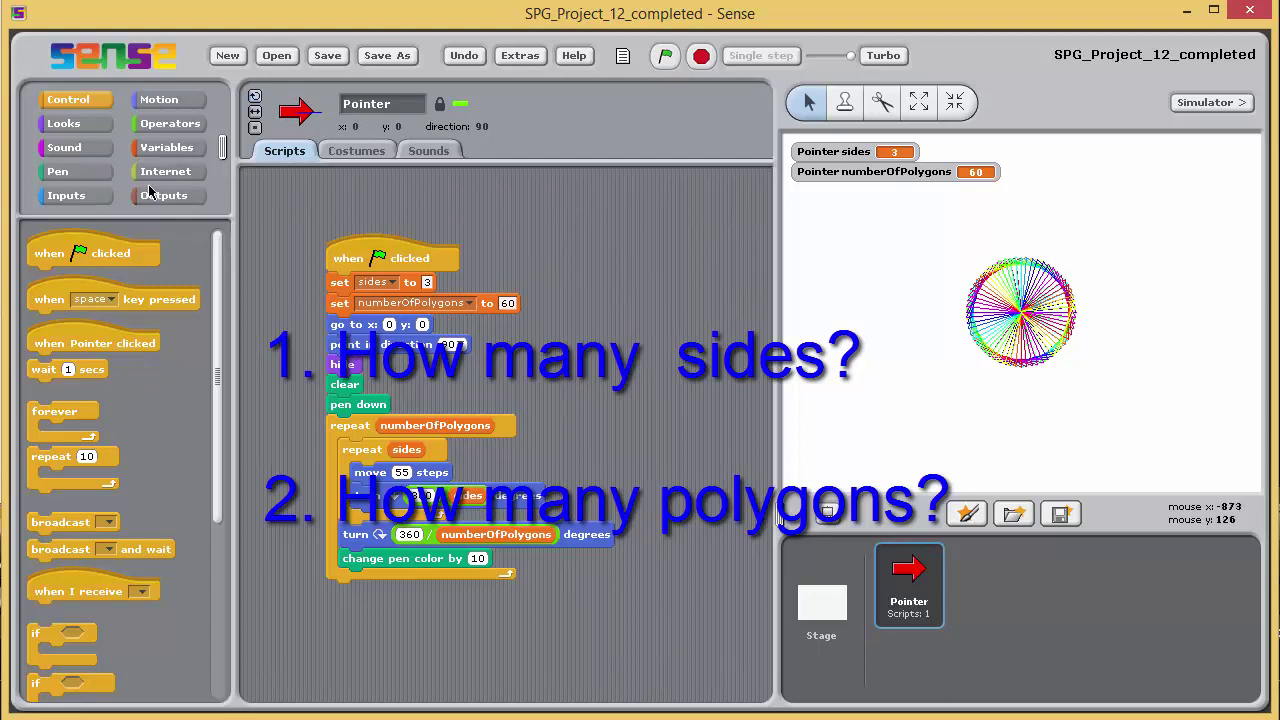
- Drop a 'pop up message and get input' block from Inputs beside the script, then list projects
left_click(110, 197)
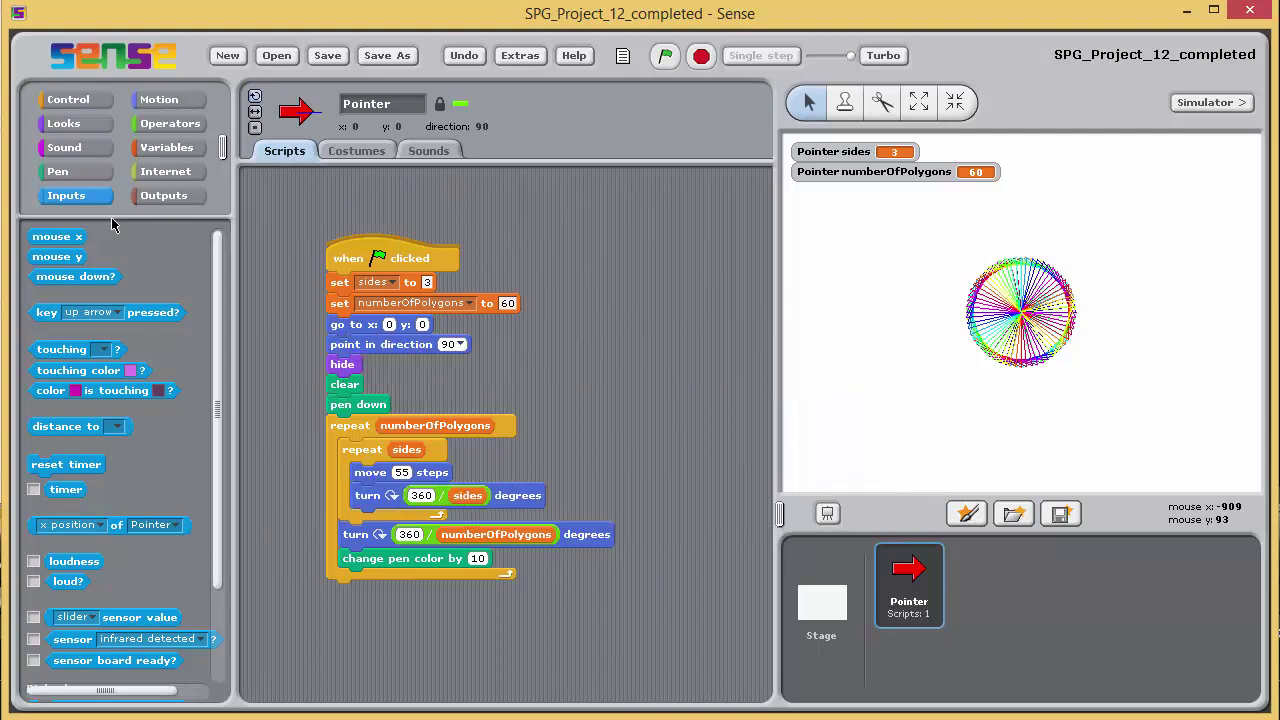
scroll(211, 399, "down", 3)
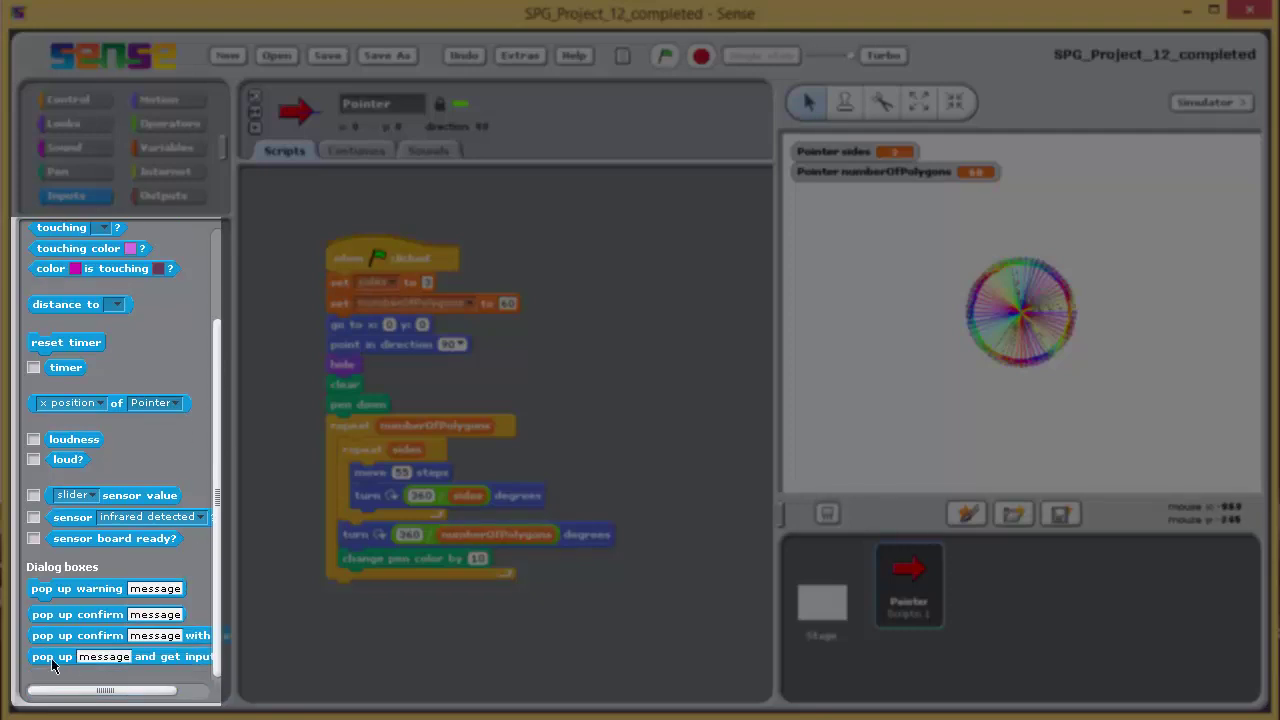
left_click_drag(52, 662, 565, 363)
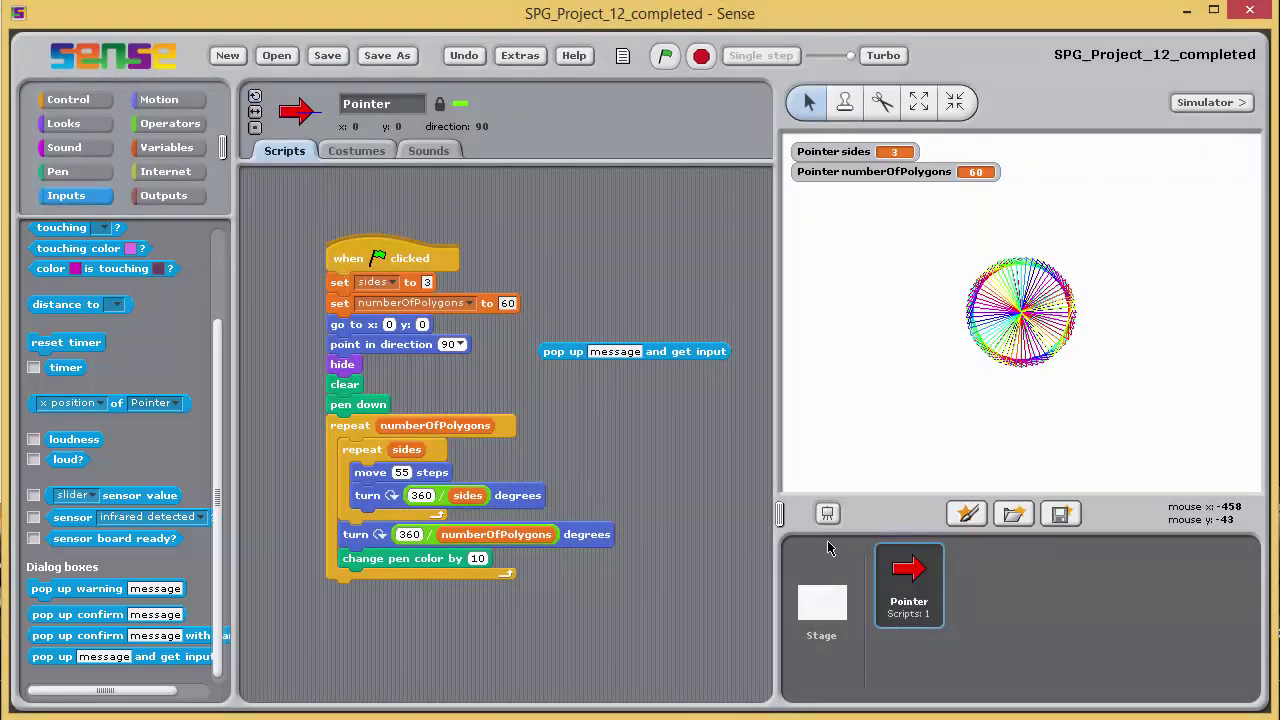
left_click(277, 55)
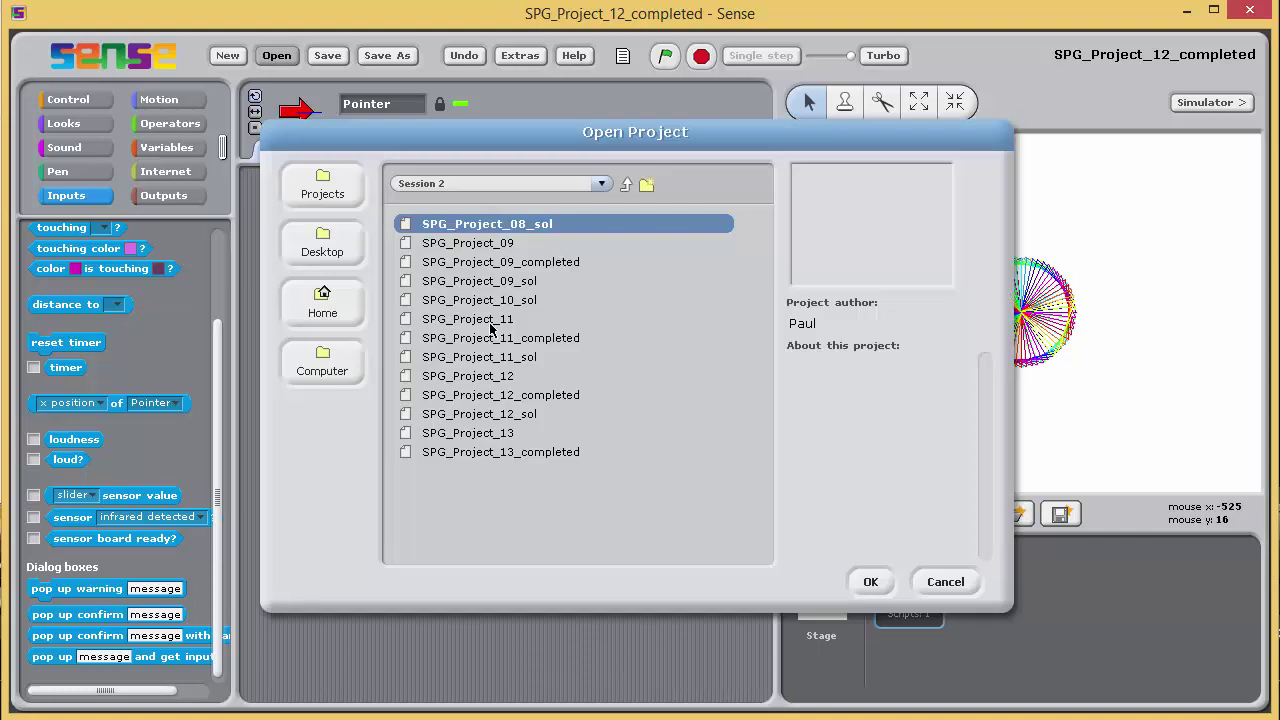
- Open SPG_Project_13 and save a copy named SPG_Project_13_sol
double_click(480, 436)
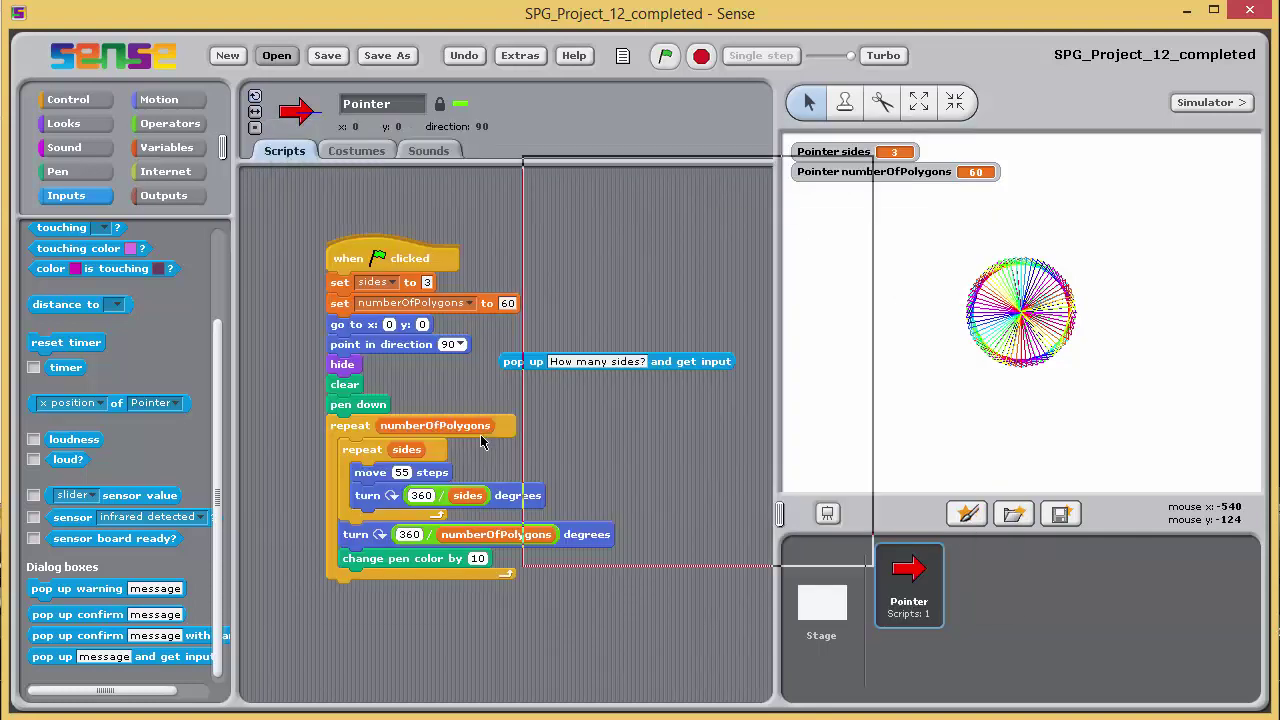
left_click(372, 57)
left_click(616, 587)
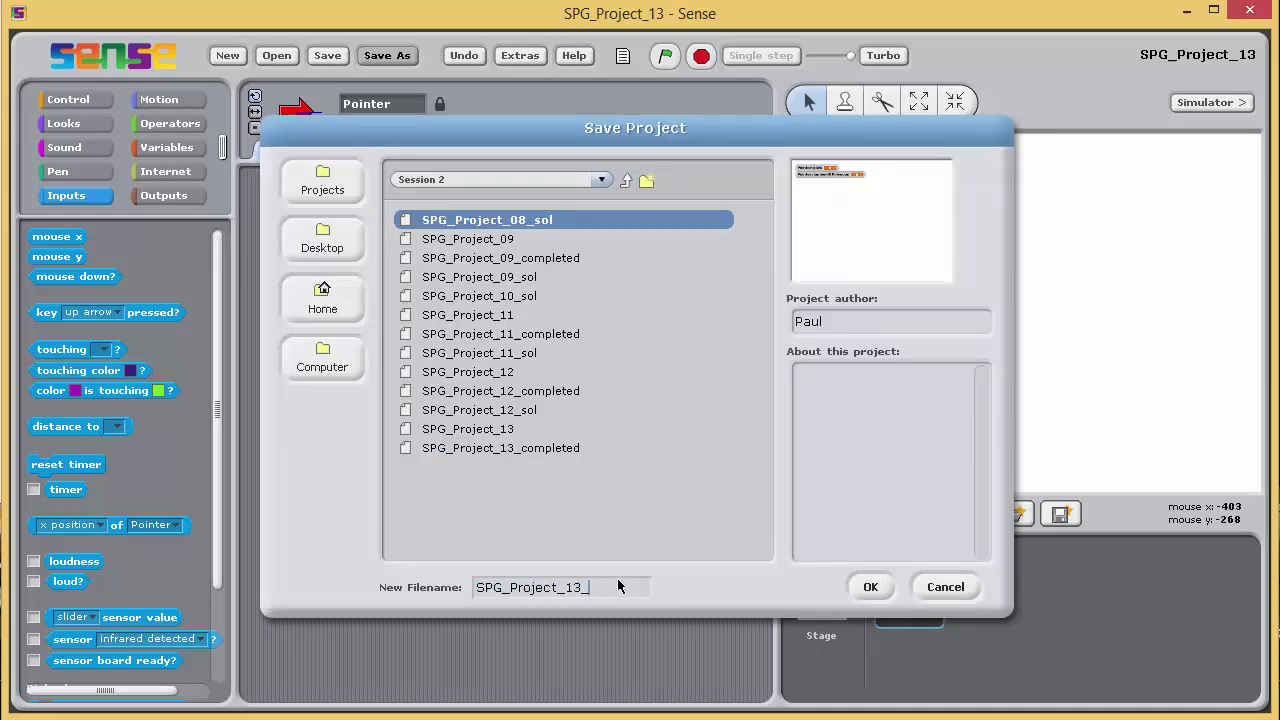
type("sol")
left_click(870, 587)
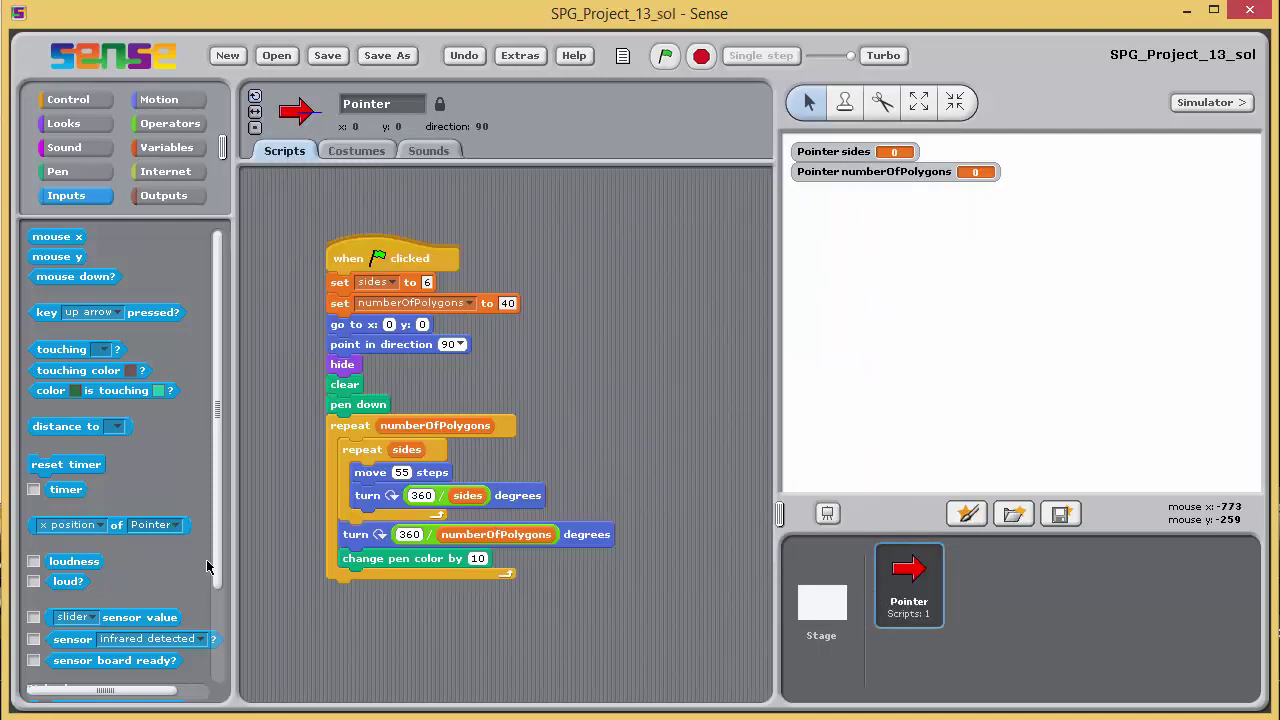
- Place a pop-up input block beside the script with the message 'How many sides?'
scroll(213, 600, "down", 3)
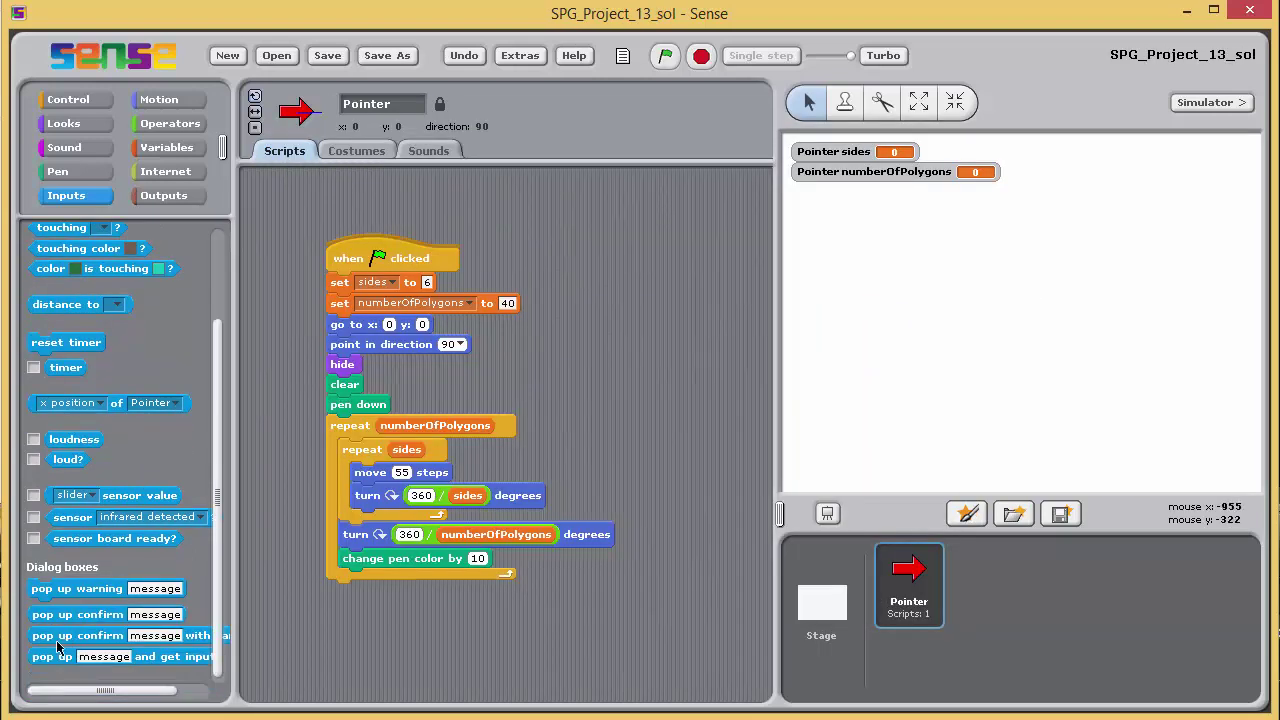
left_click_drag(40, 660, 518, 383)
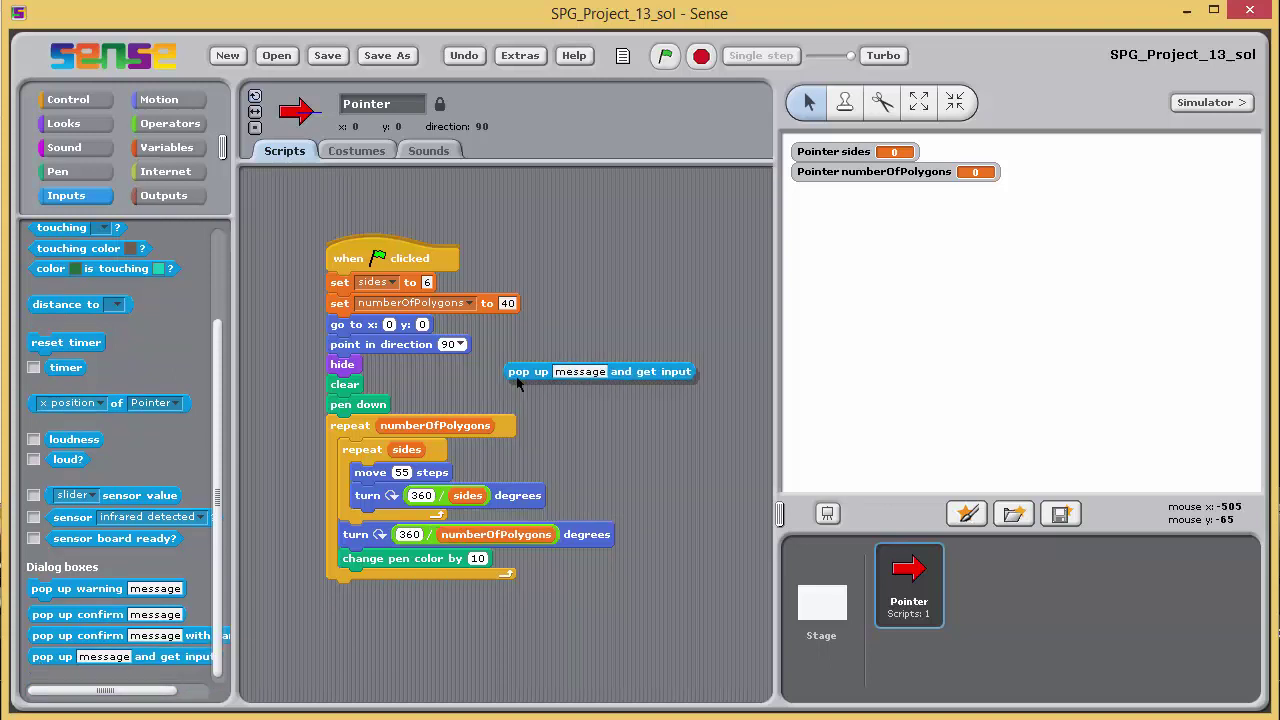
left_click_drag(518, 382, 533, 372)
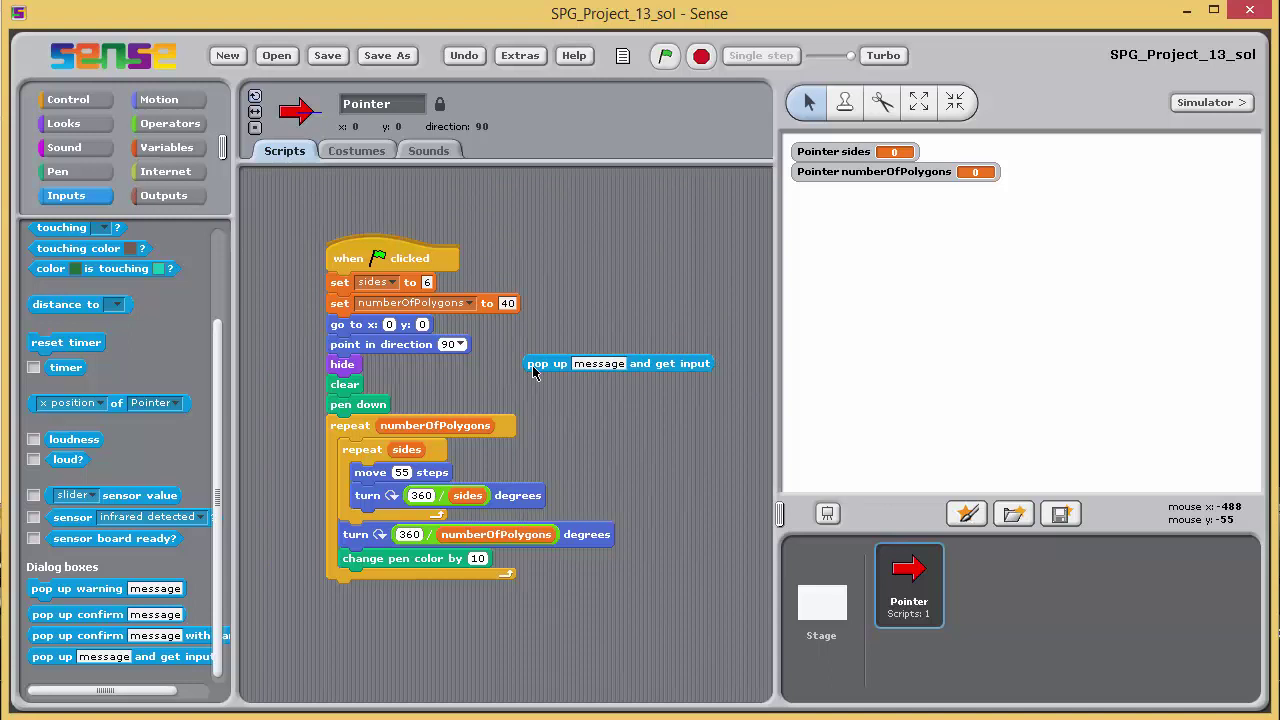
left_click(580, 367)
type("How m")
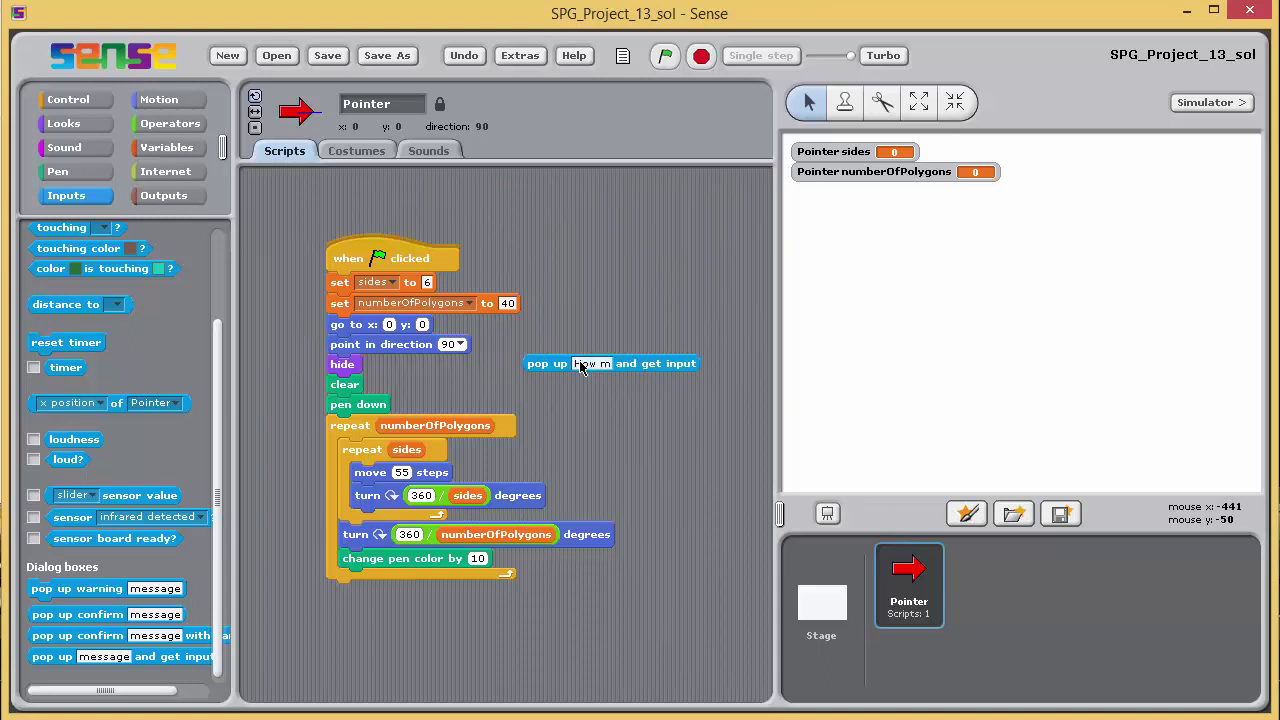
type("any sid")
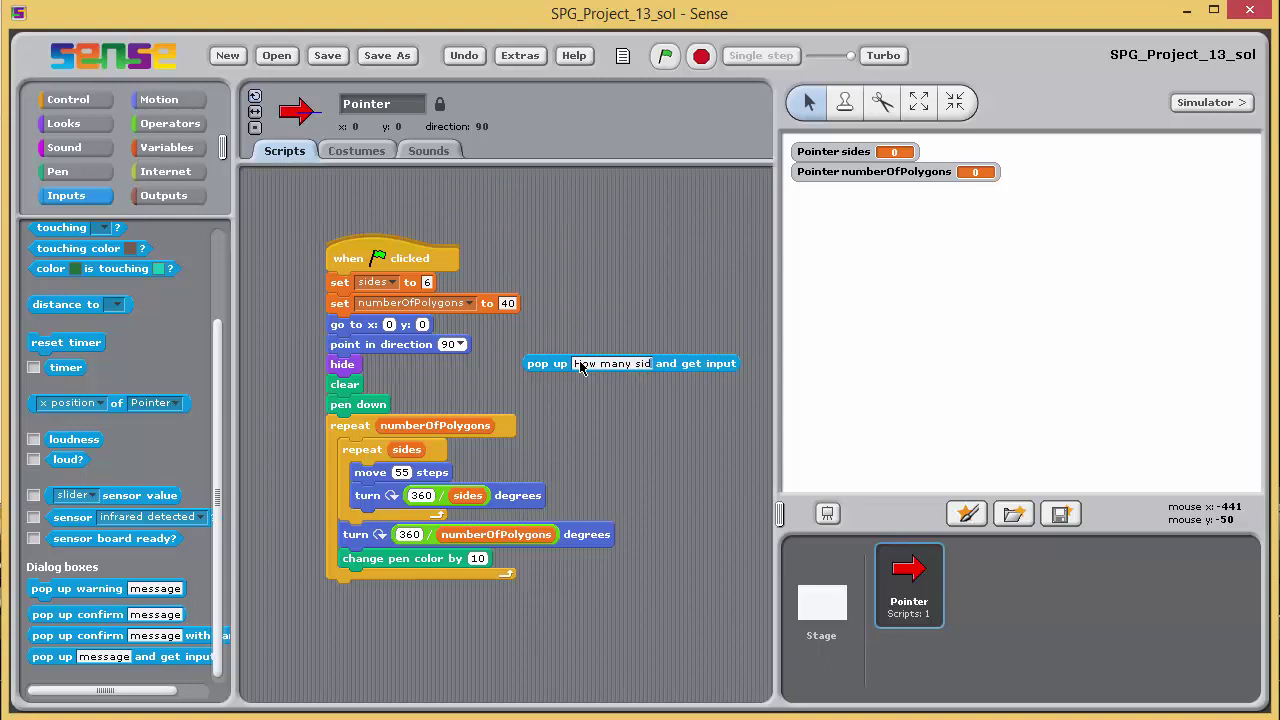
type("es?")
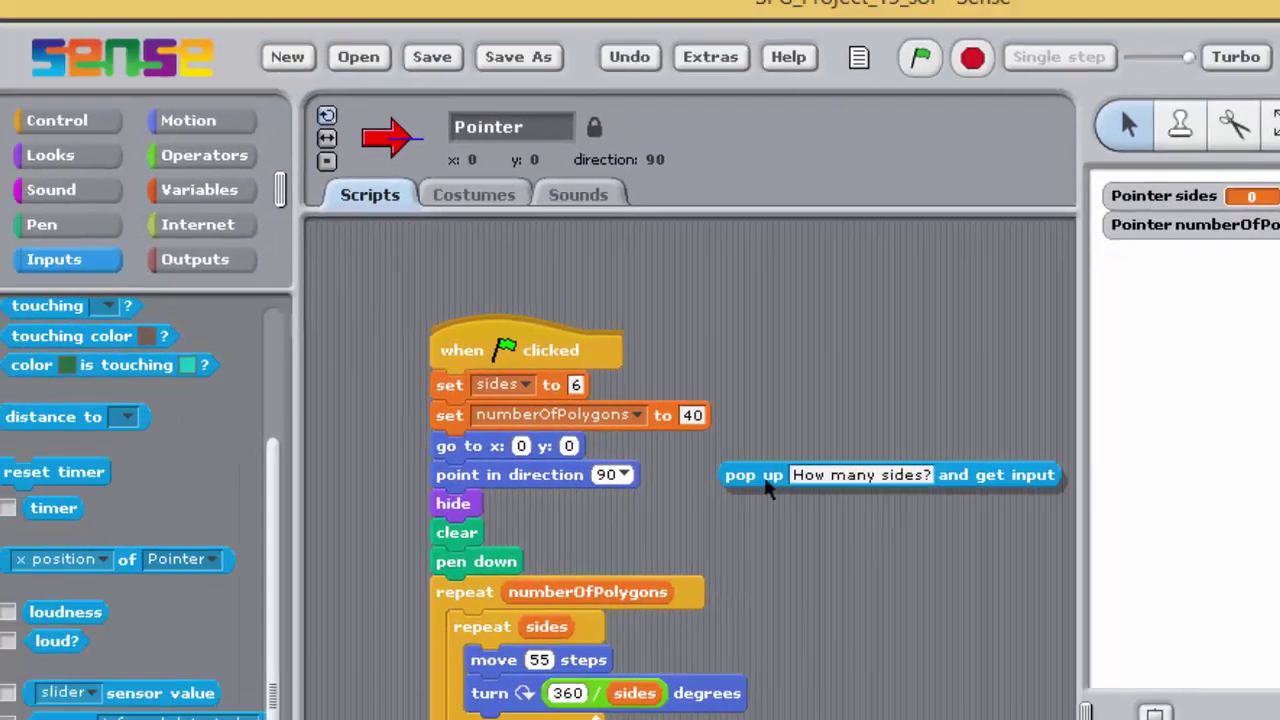
- Plug the 'How many sides?' pop-up into 'set sides to', save, and run the script
mouse_move(645, 450)
left_mouse_down()
mouse_move(628, 405)
mouse_move(642, 409)
left_mouse_up()
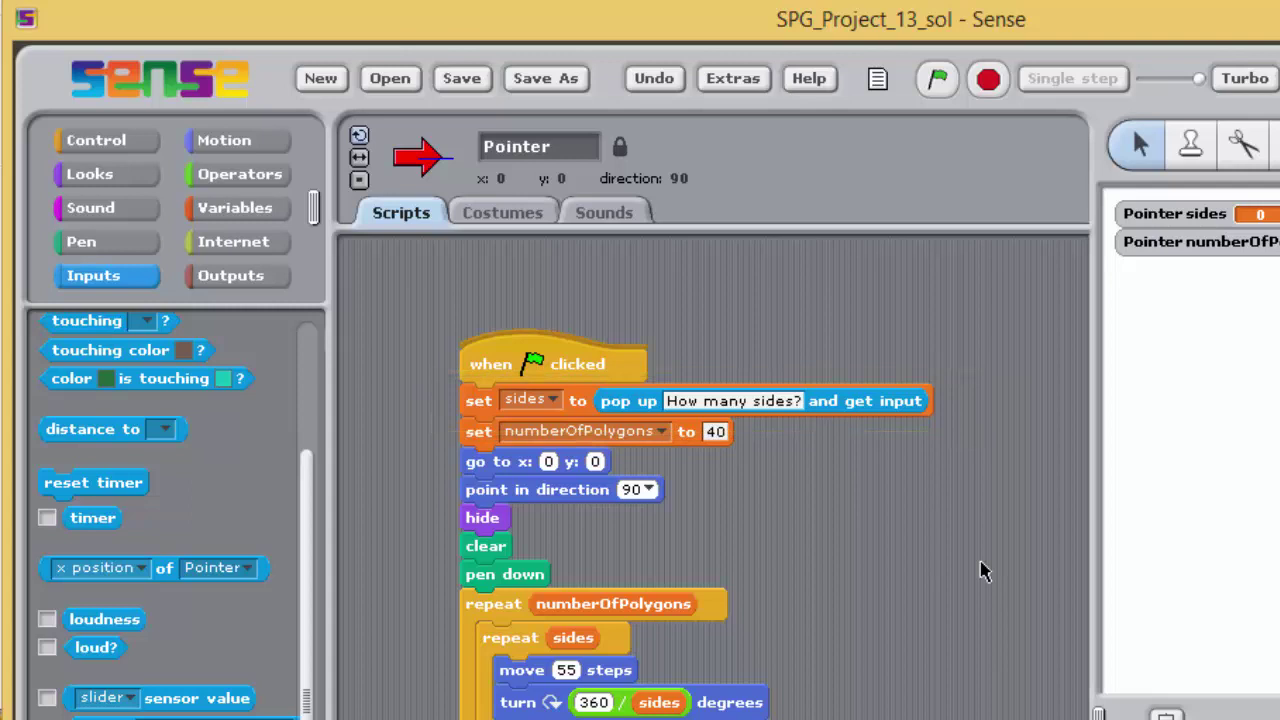
left_click(455, 82)
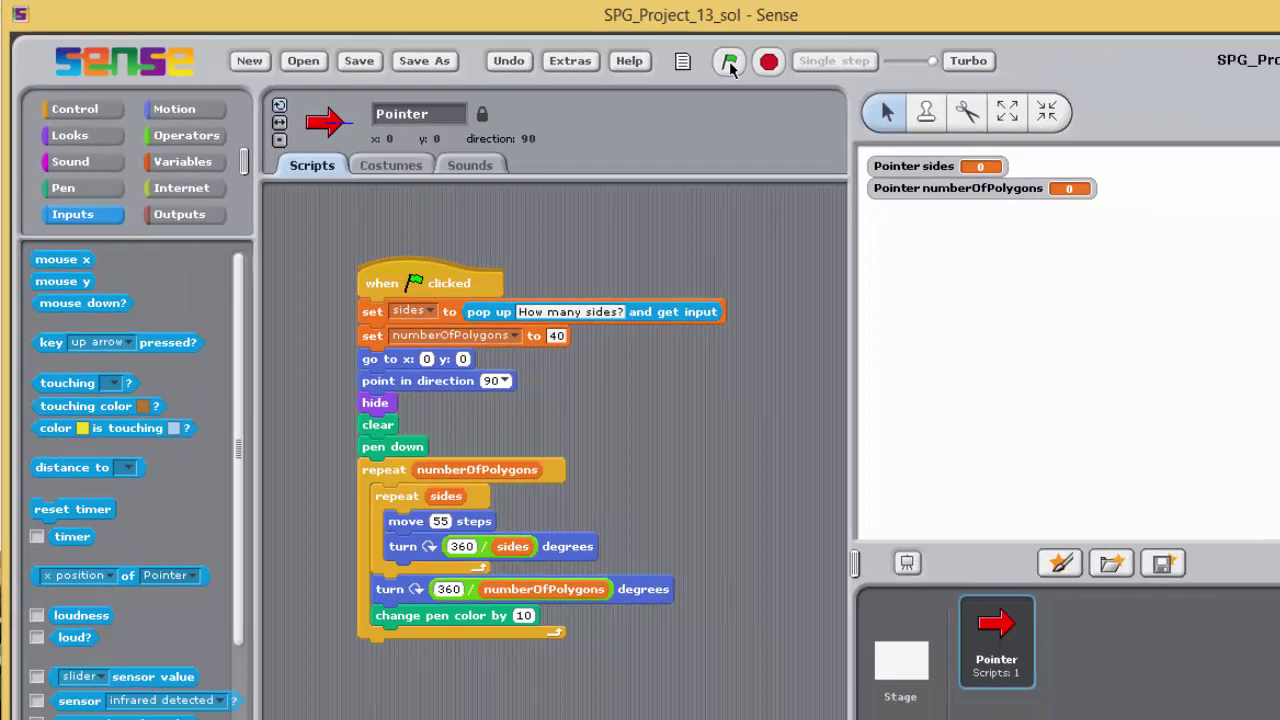
left_click(937, 82)
type("6")
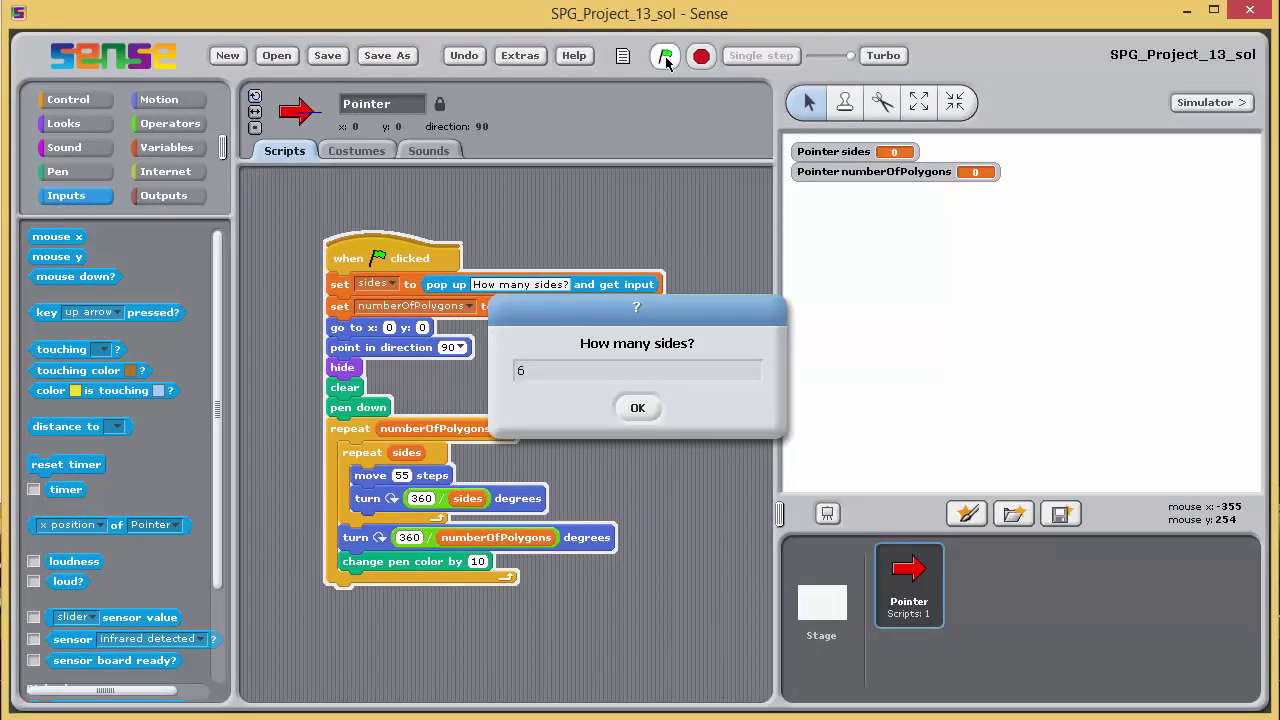
- Answer the sides pop-up with 6, then rerun and answer 9 sides
left_click(637, 407)
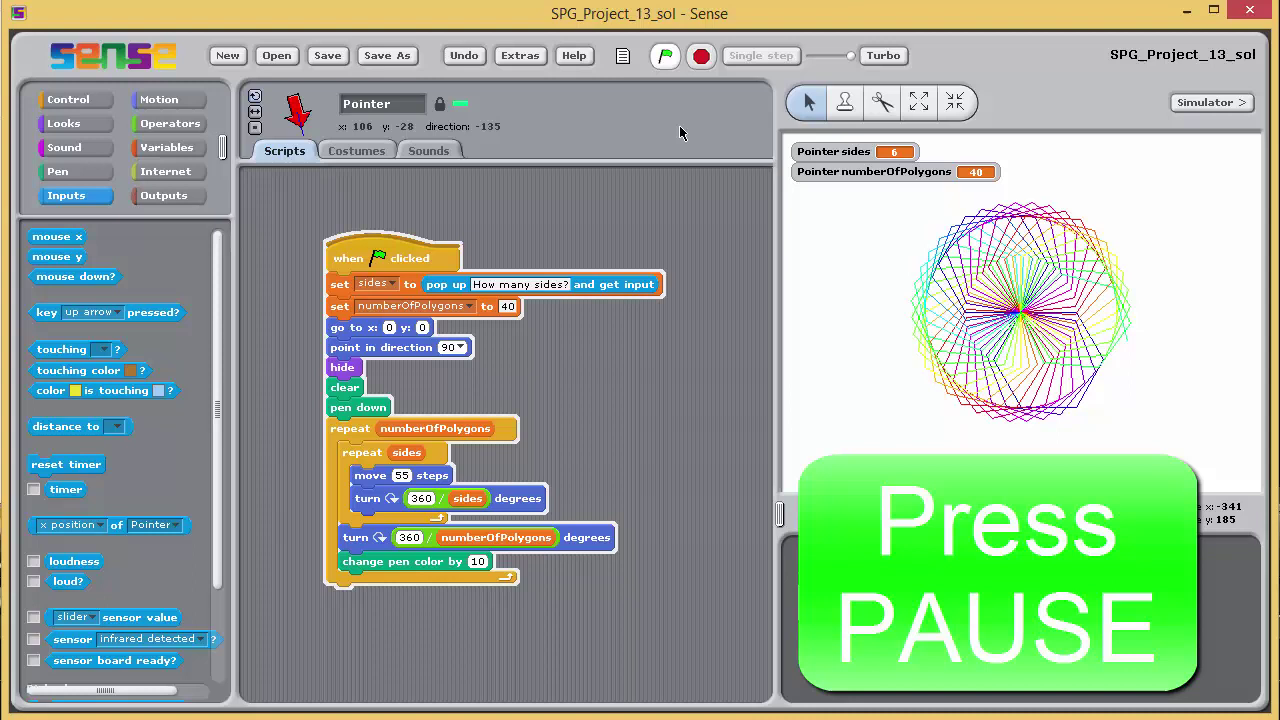
left_click(667, 57)
type("9")
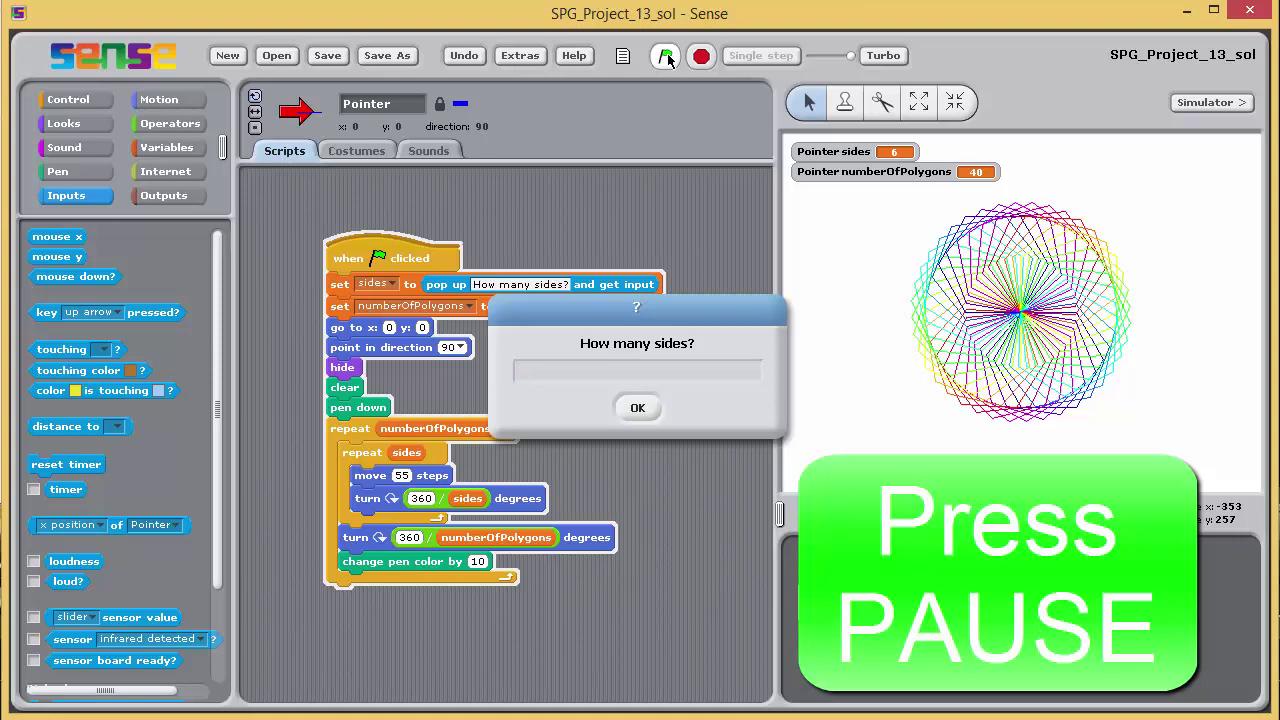
left_click(640, 409)
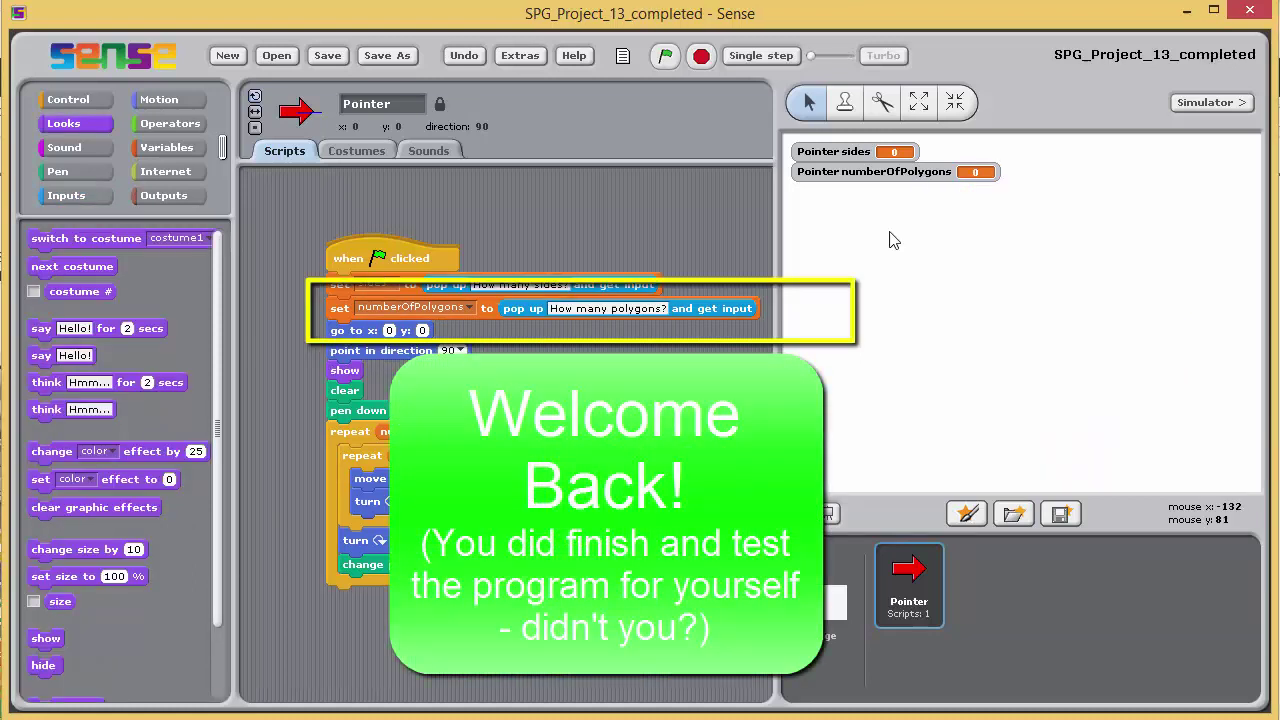
- Single-step the completed script answering 5 sides and 20 polygons, then resume normal speed
left_click(664, 57)
type("5")
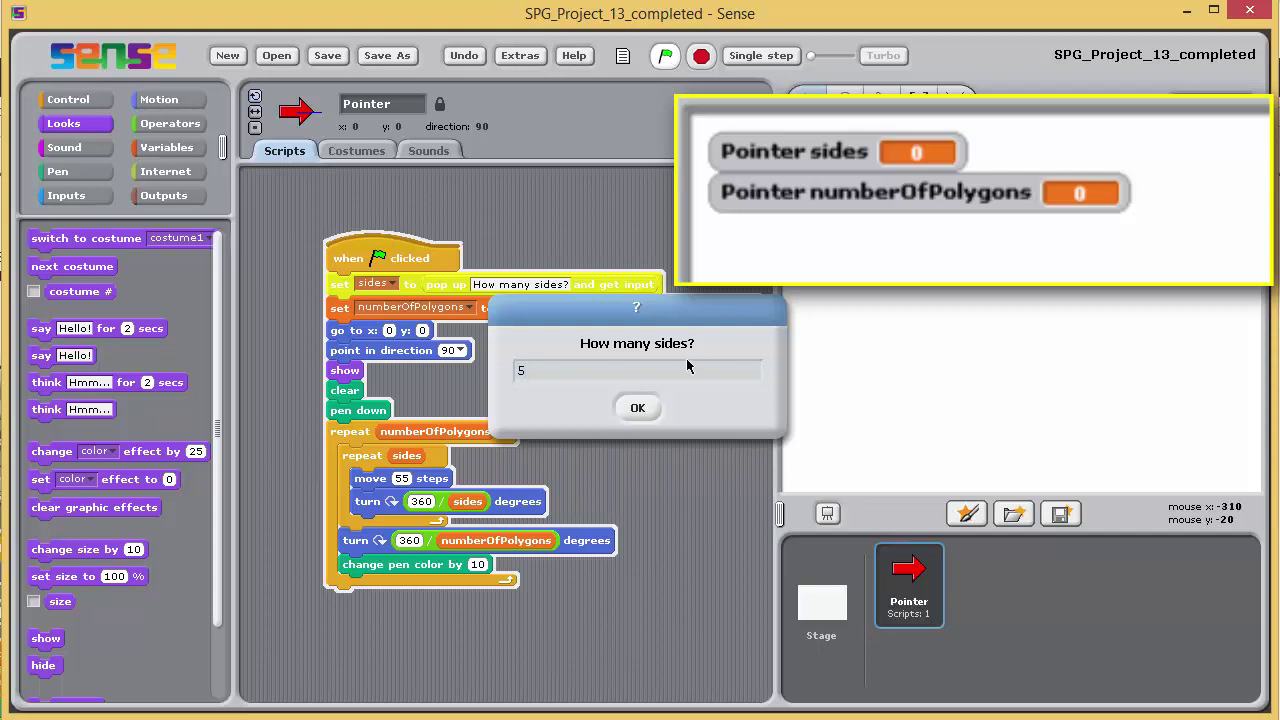
left_click(643, 407)
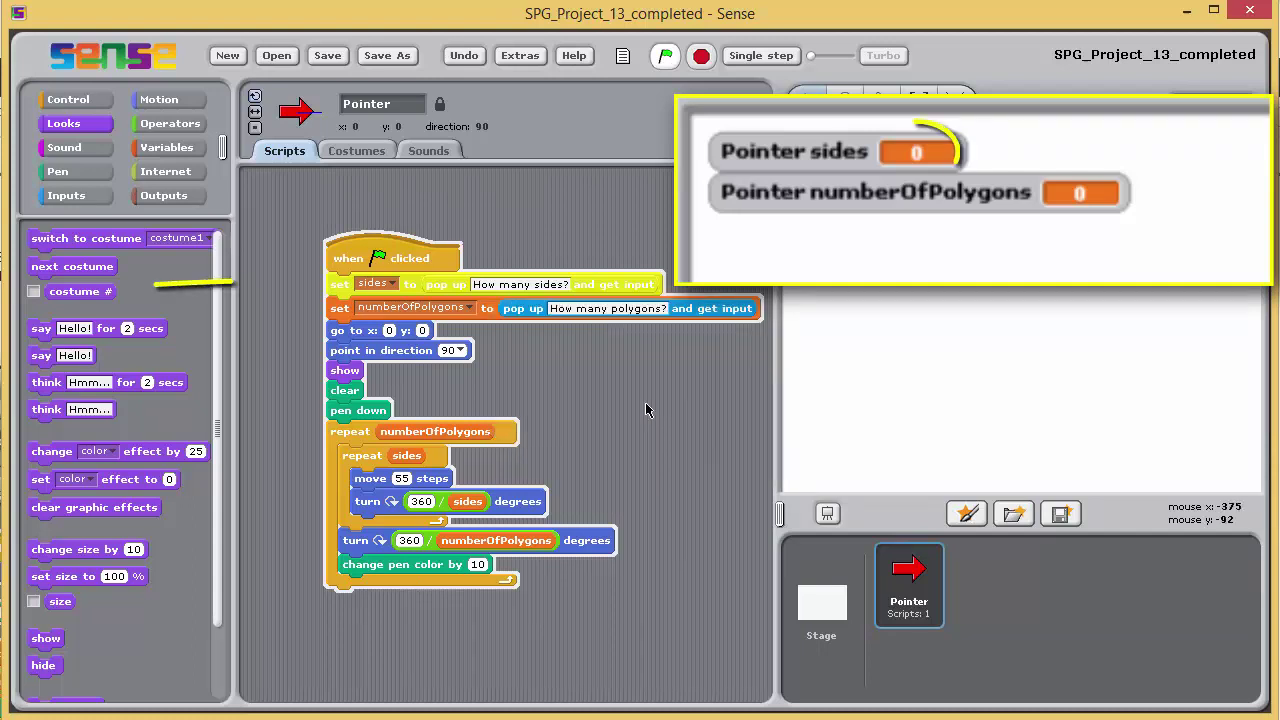
left_click(752, 57)
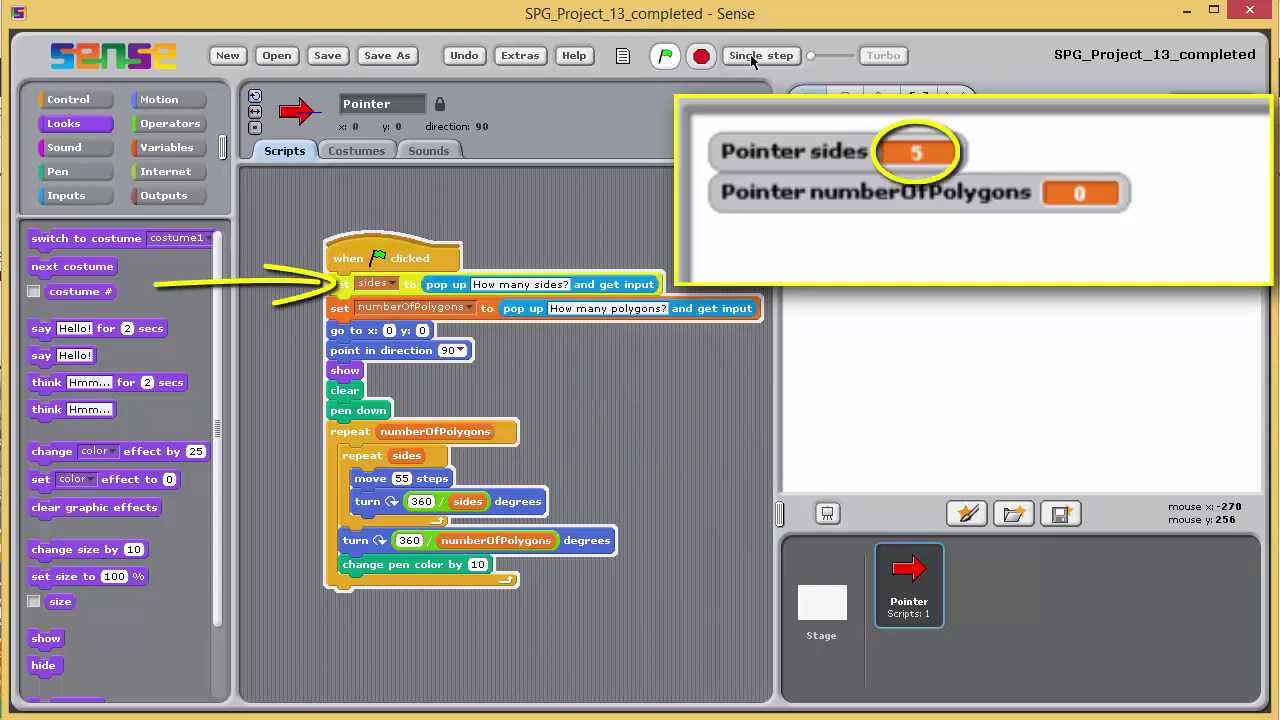
left_click(752, 57)
type("2")
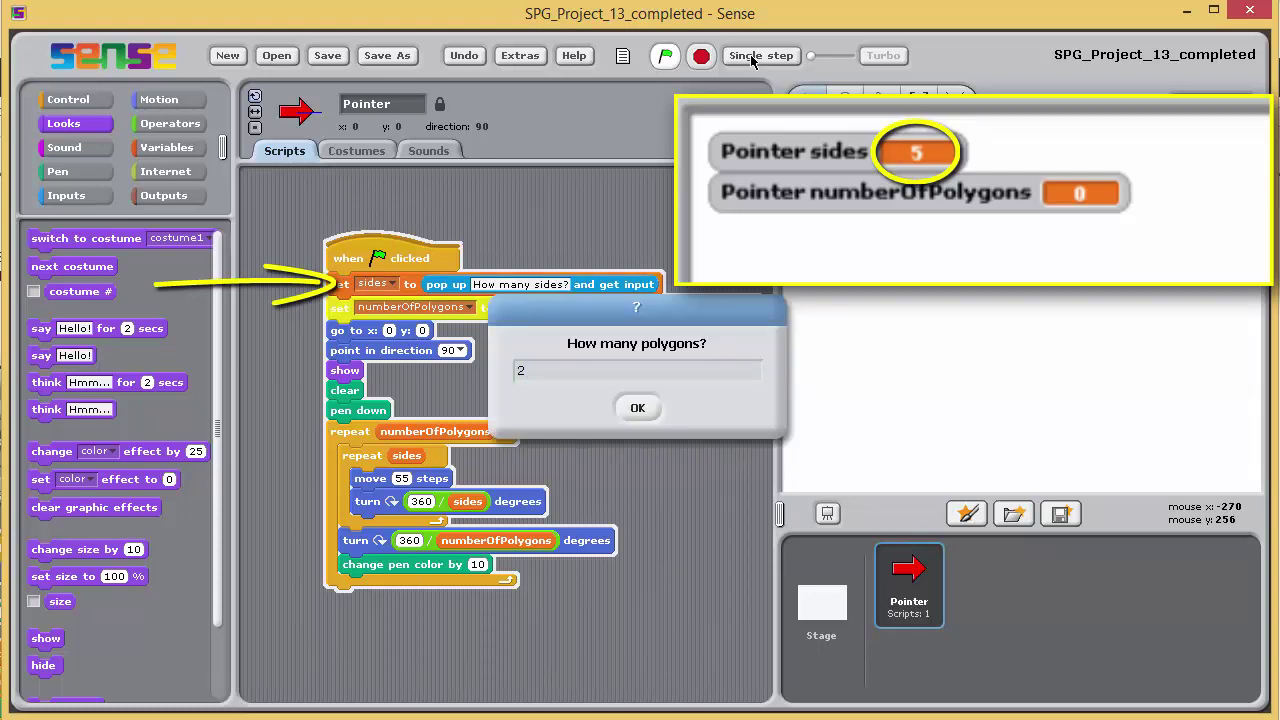
type("0")
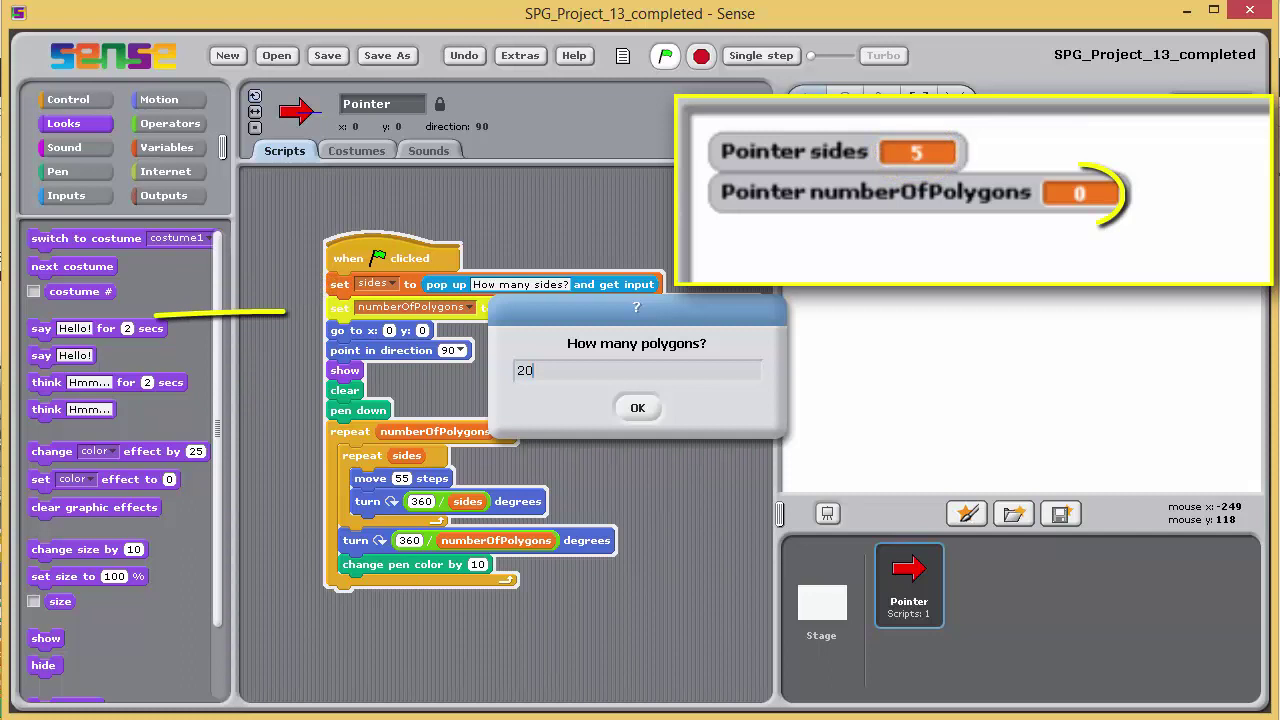
left_click(643, 410)
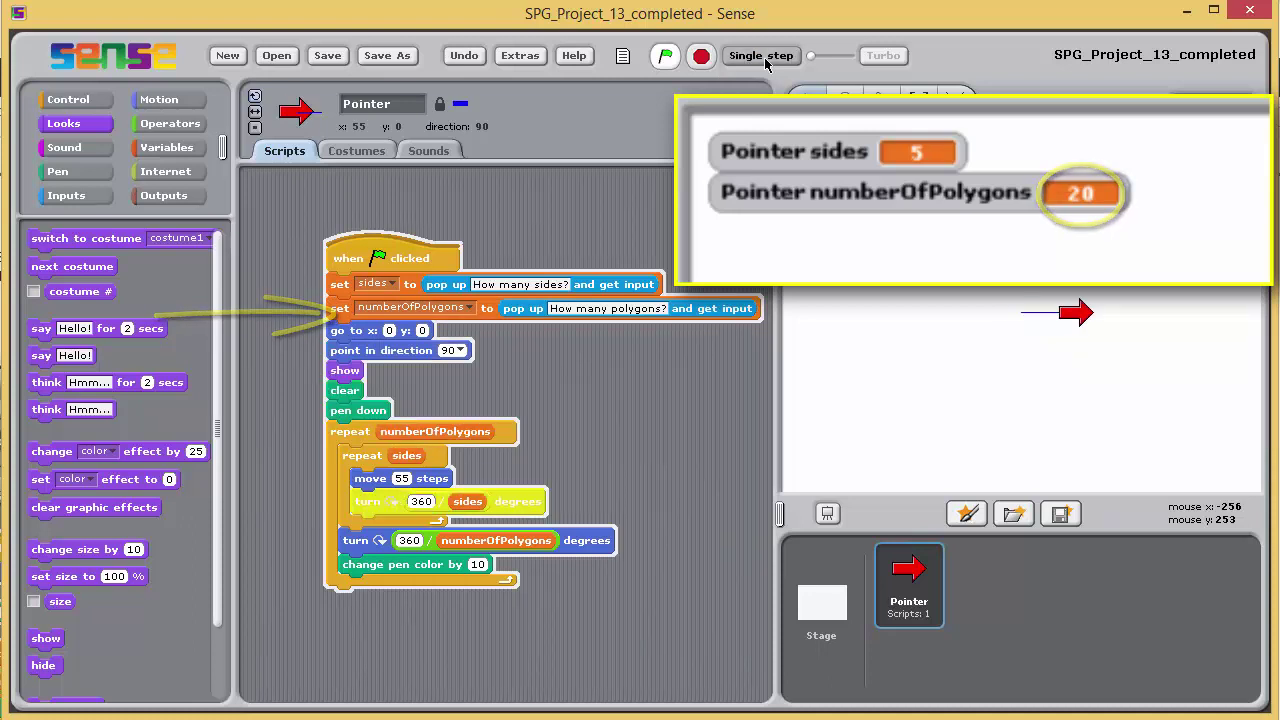
left_click_drag(811, 59, 825, 56)
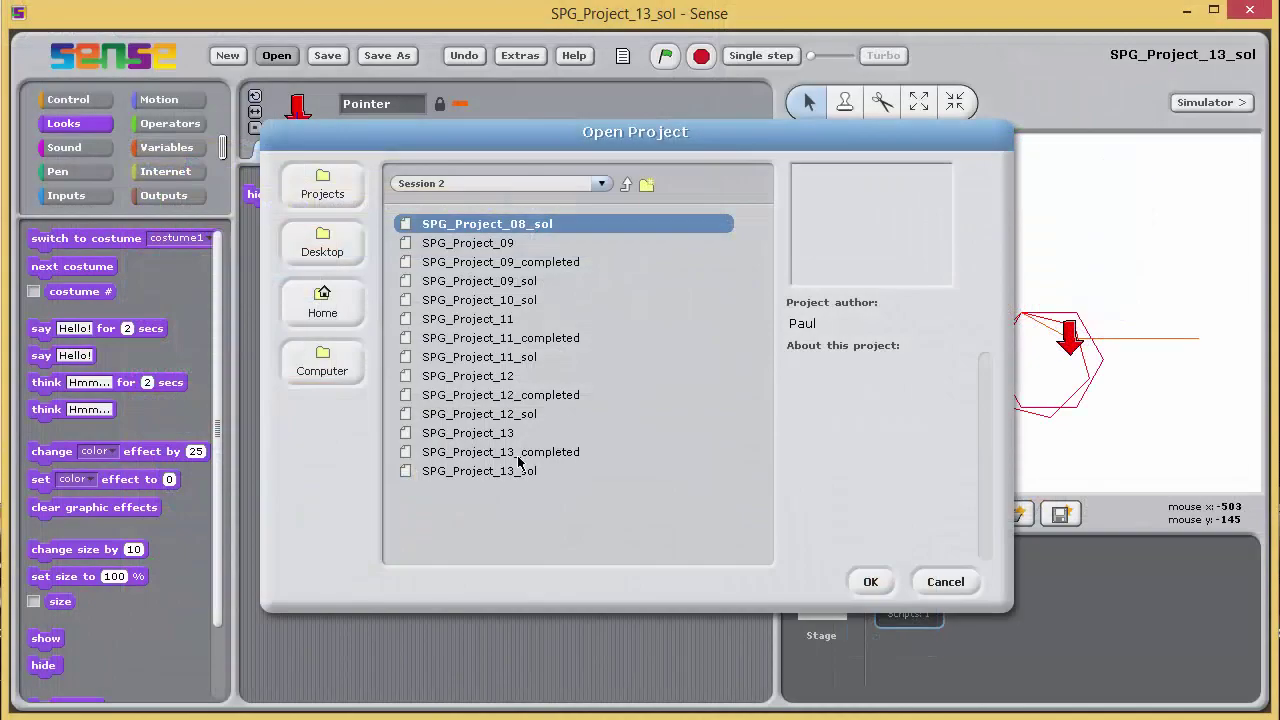
- Open the Project 13 file from the list and widen the scripts area
left_click(519, 456)
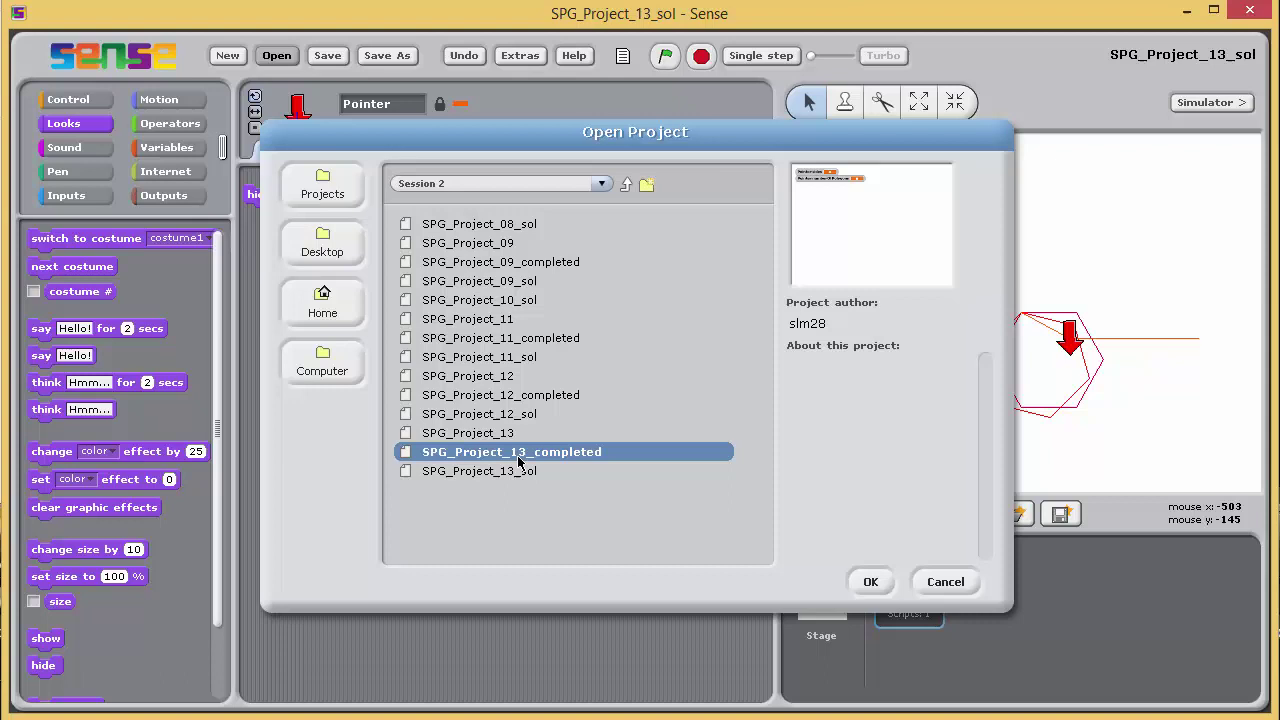
left_click(866, 583)
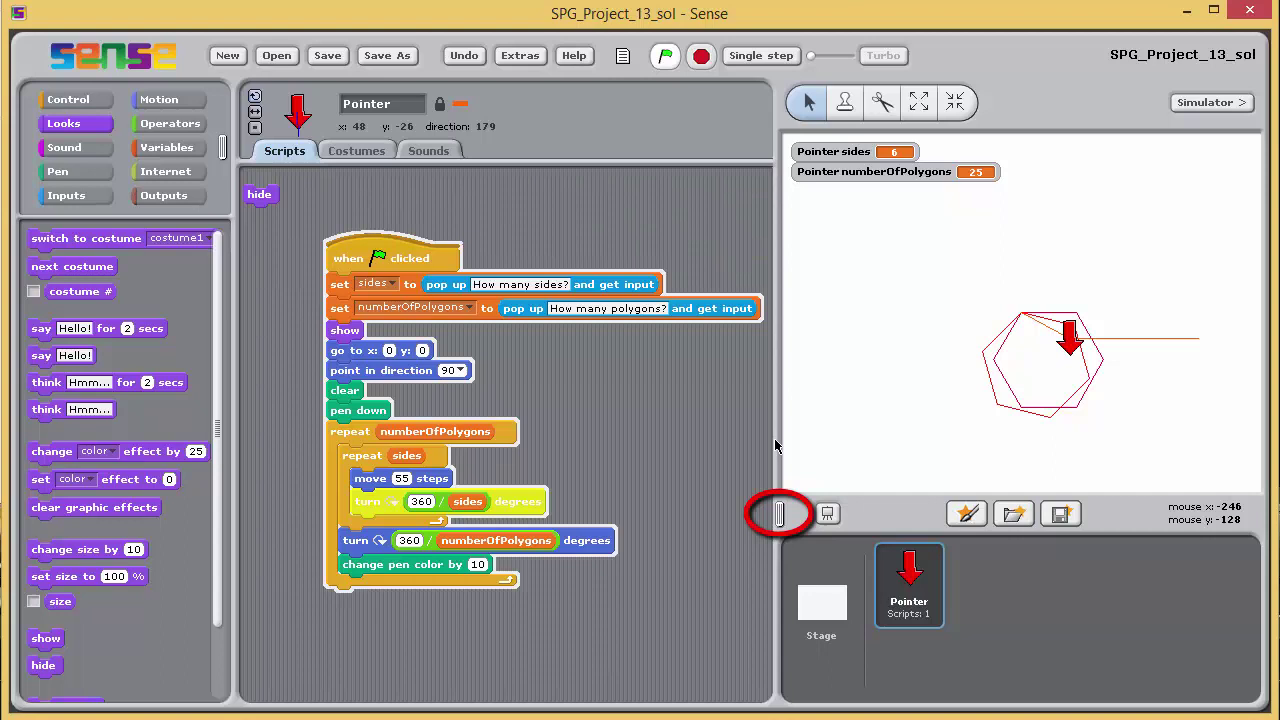
mouse_move(780, 513)
left_mouse_down()
mouse_move(894, 512)
mouse_move(766, 500)
mouse_move(953, 512)
mouse_move(891, 514)
mouse_move(776, 487)
left_mouse_up()
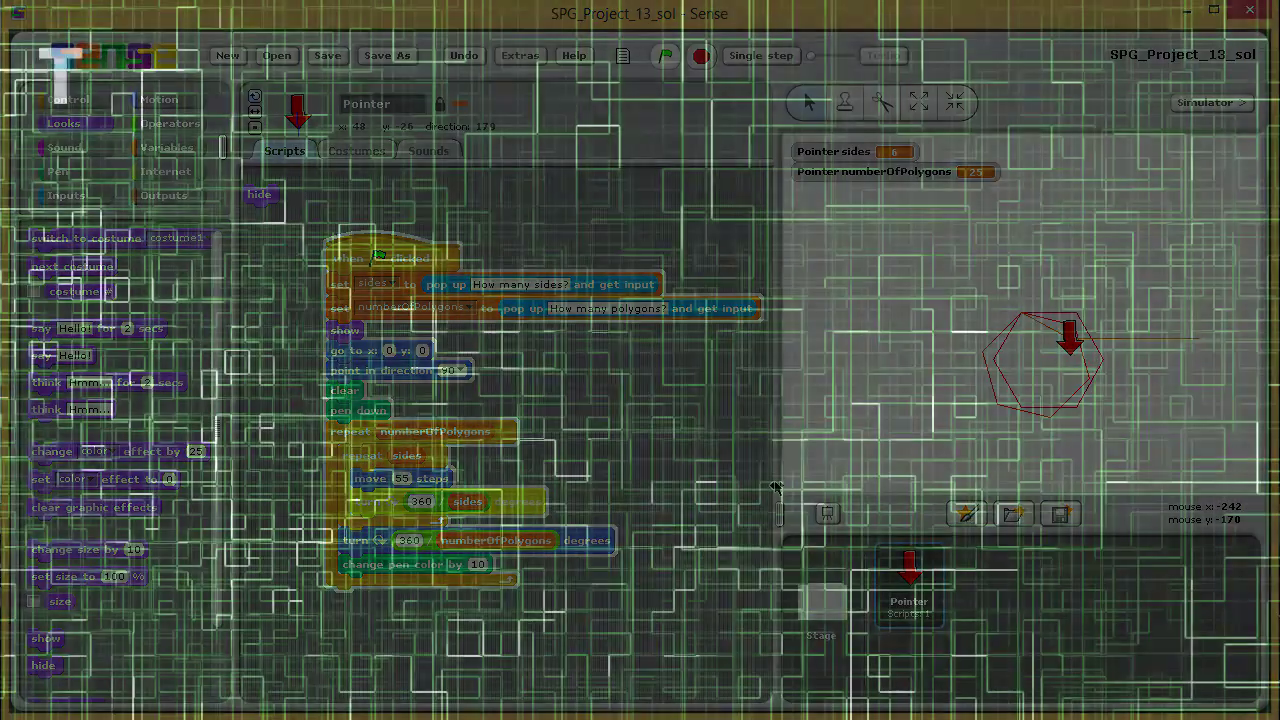